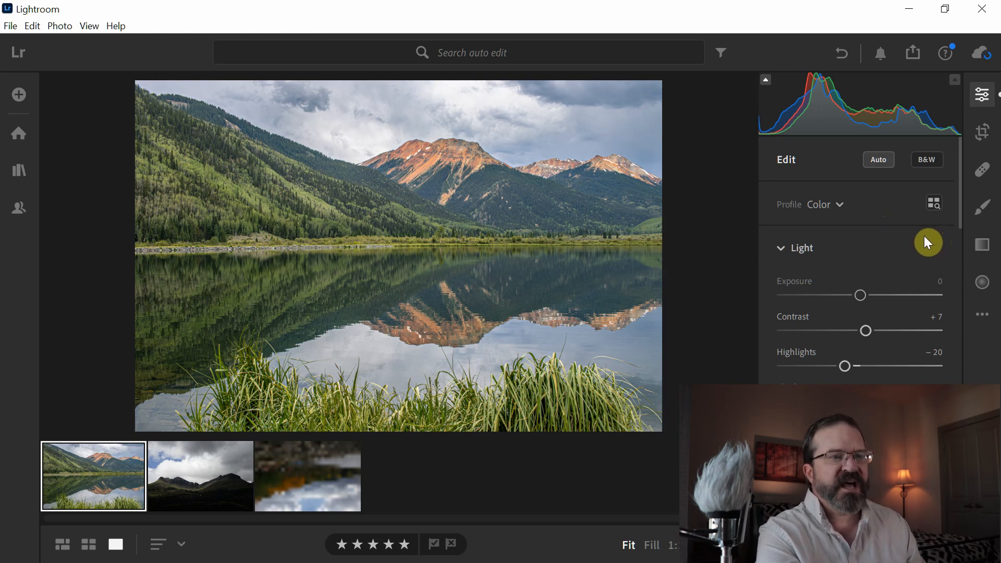
# Step: Apply the Artistic 06 profile to the mountain lake photo and fine-tune its amount, checking the result full screen
pyautogui.click(937, 205)
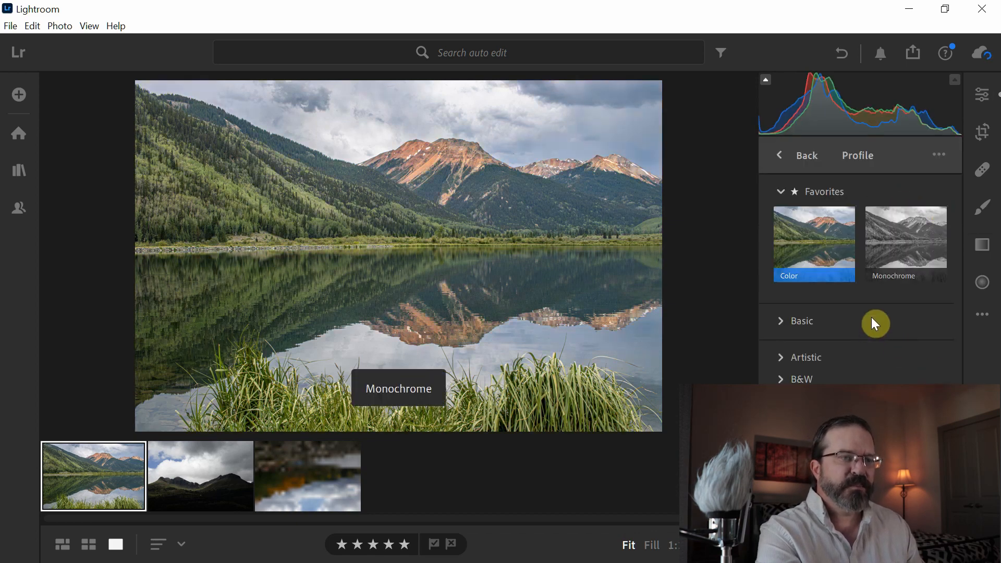
pyautogui.click(782, 361)
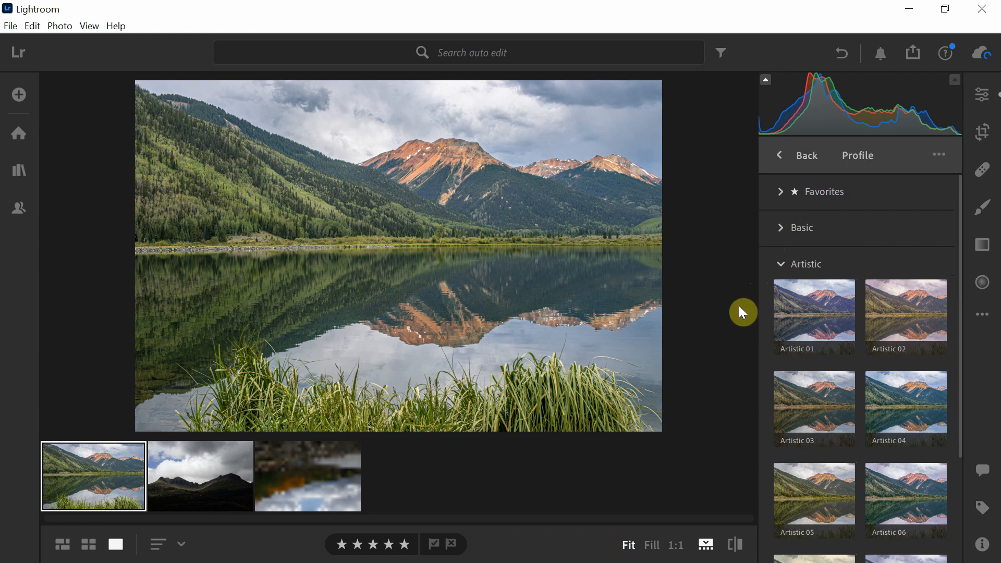
pyautogui.click(810, 313)
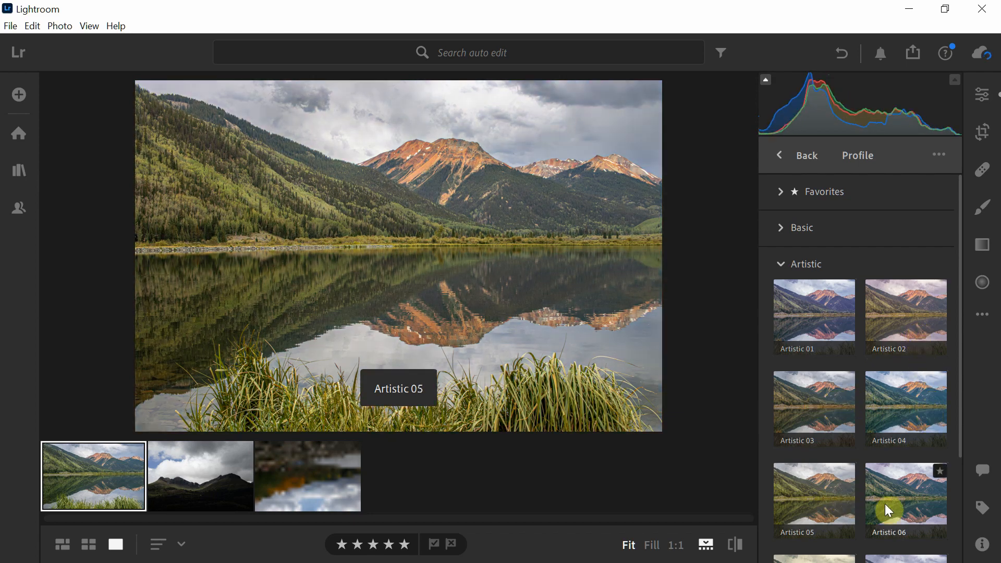
pyautogui.click(916, 510)
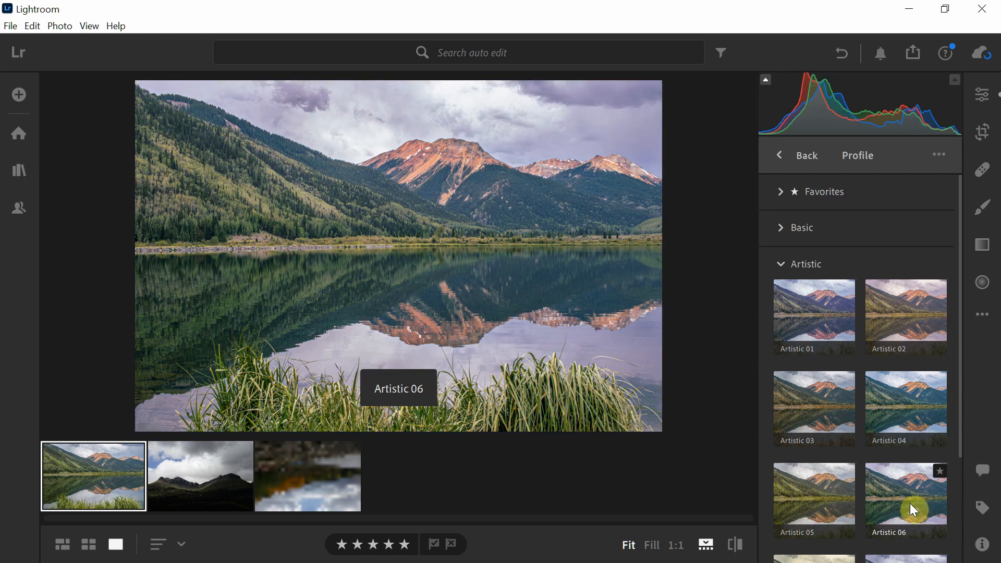
pyautogui.click(913, 510)
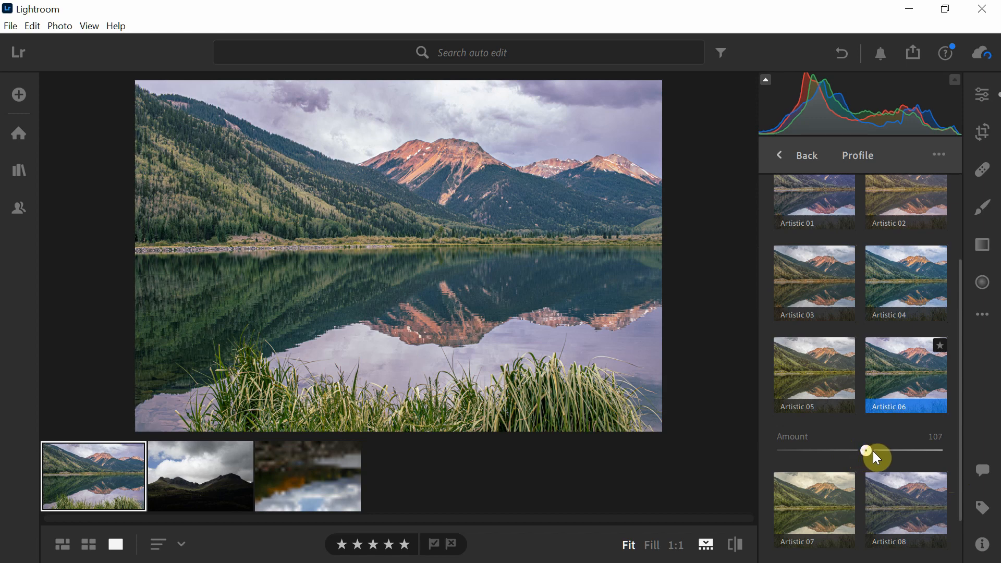
pyautogui.moveTo(889, 451); pyautogui.dragTo(856, 450)
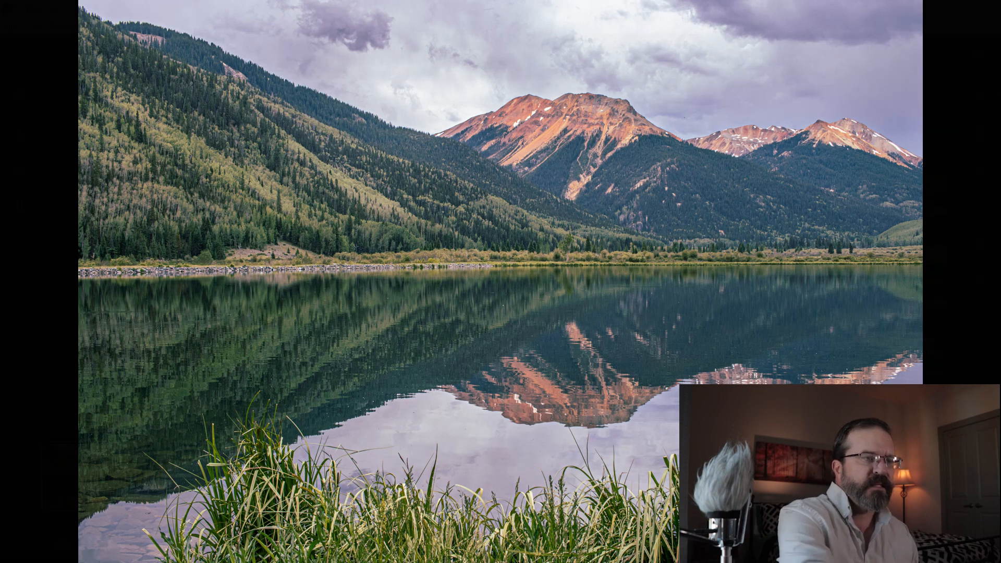
pyautogui.press('Escape')
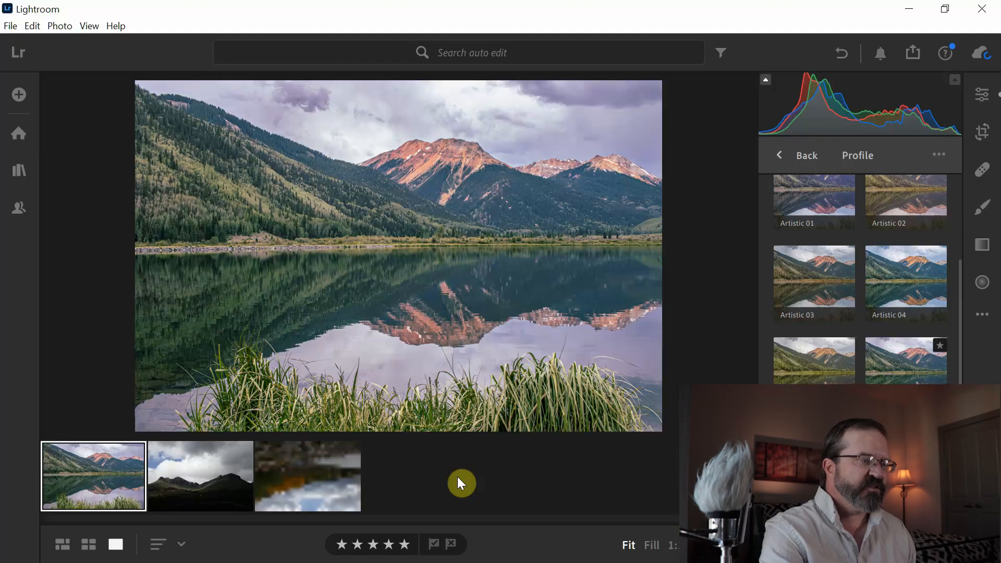
# Step: Apply automatic adjustments to the second photo, the dark mountains under clouds
pyautogui.click(224, 469)
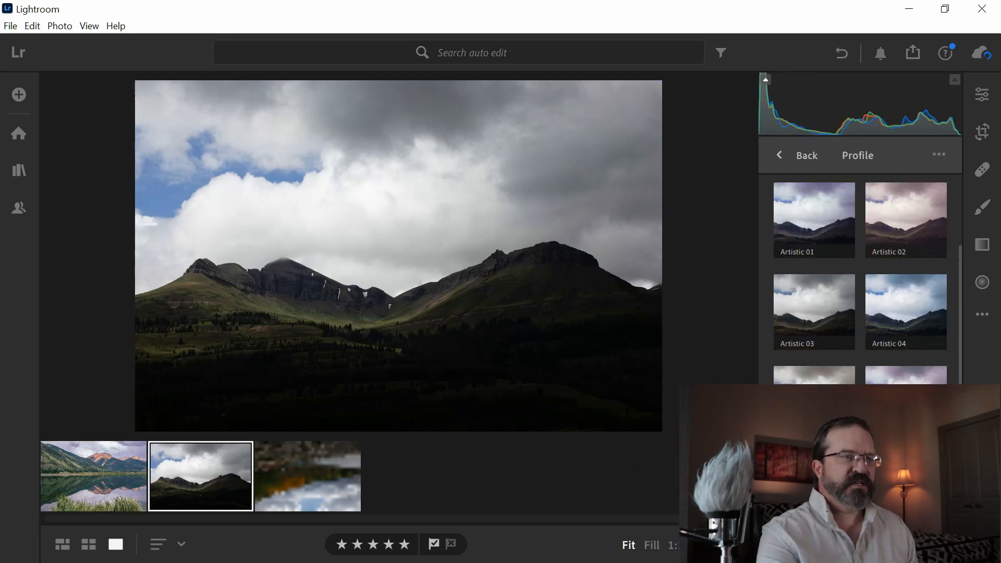
pyautogui.click(982, 97)
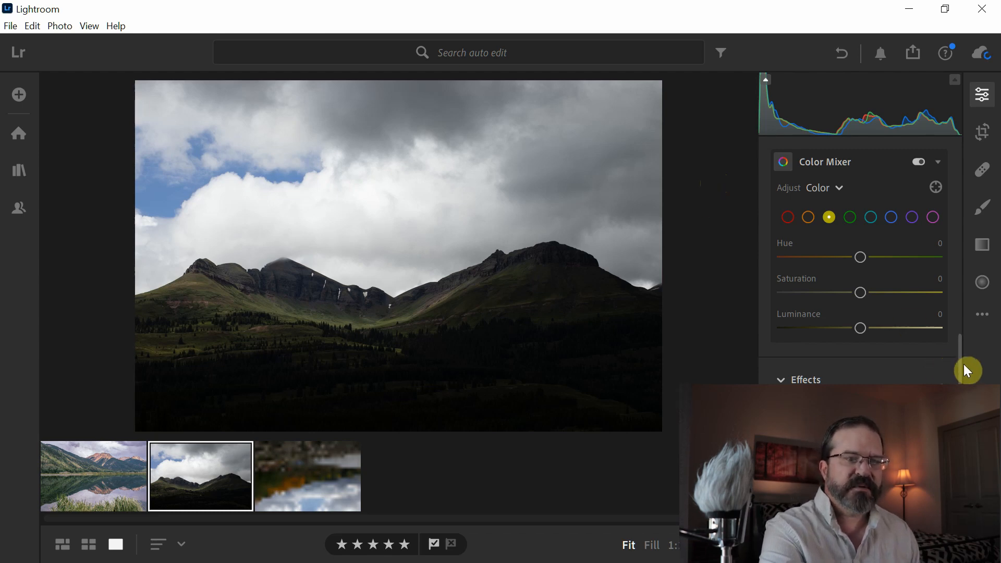
pyautogui.moveTo(965, 371); pyautogui.dragTo(967, 147)
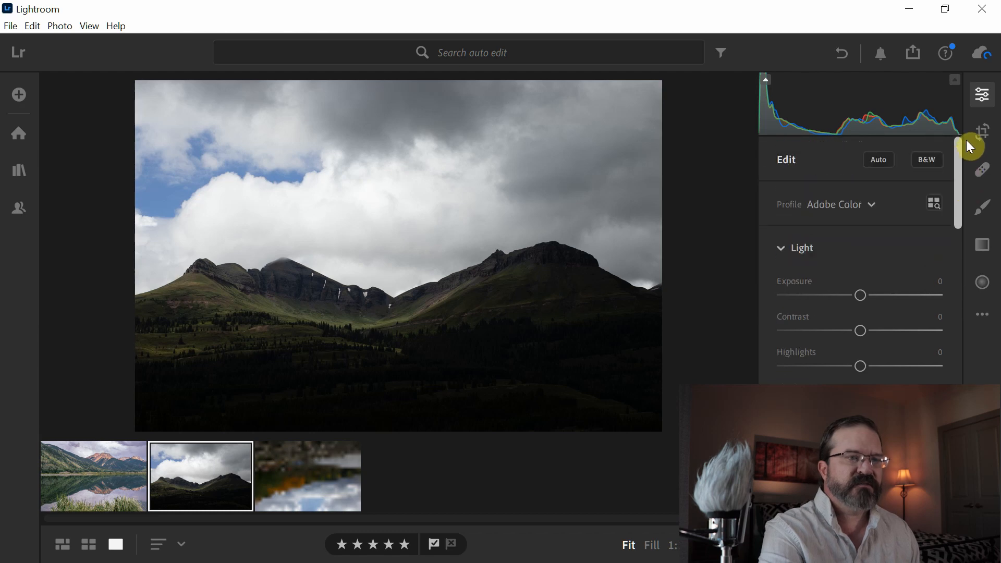
pyautogui.click(883, 159)
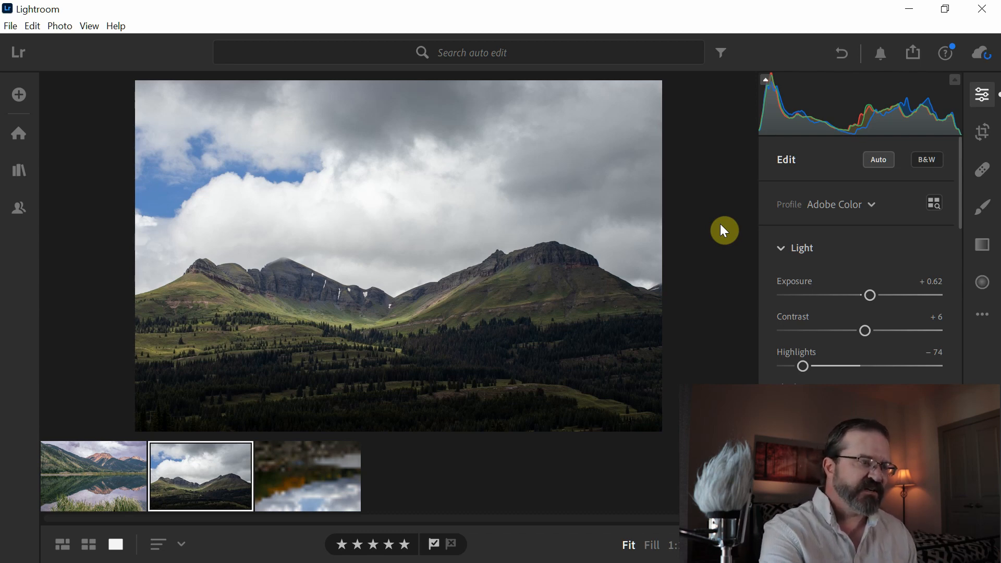
# Step: Apply the Modern 01 profile to the cloudy mountain photo at an amount of 85 and review it full screen
pyautogui.click(933, 203)
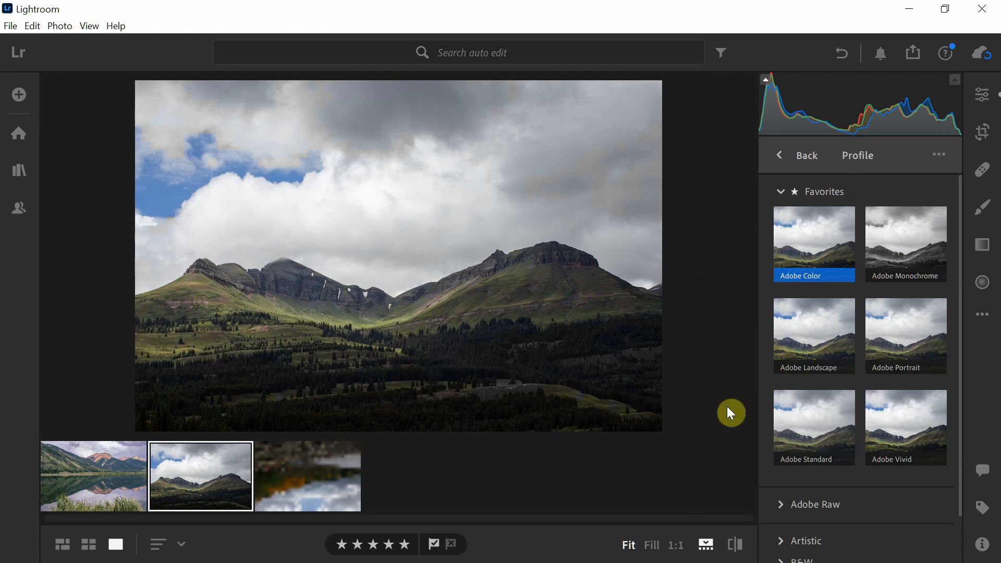
pyautogui.click(782, 193)
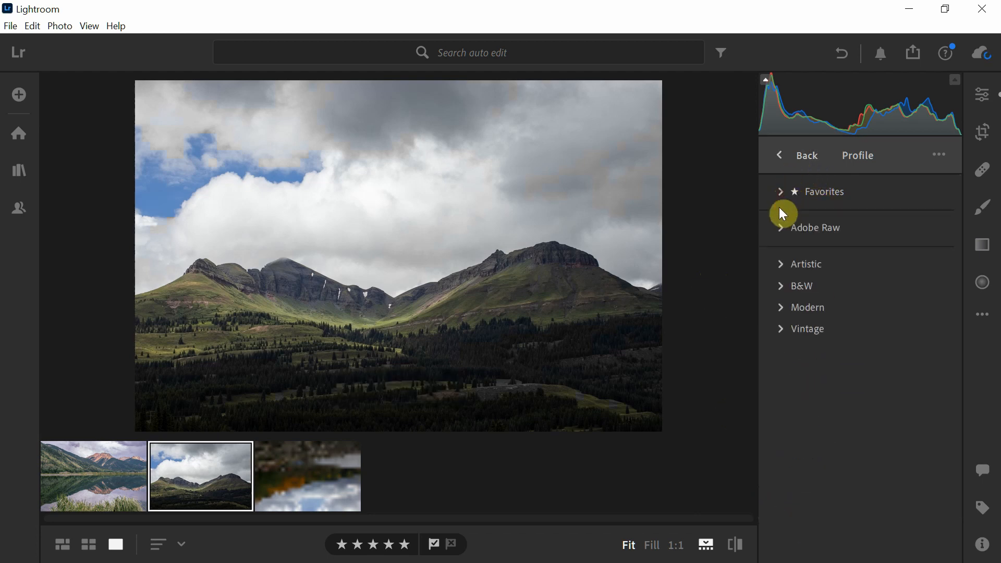
pyautogui.click(781, 307)
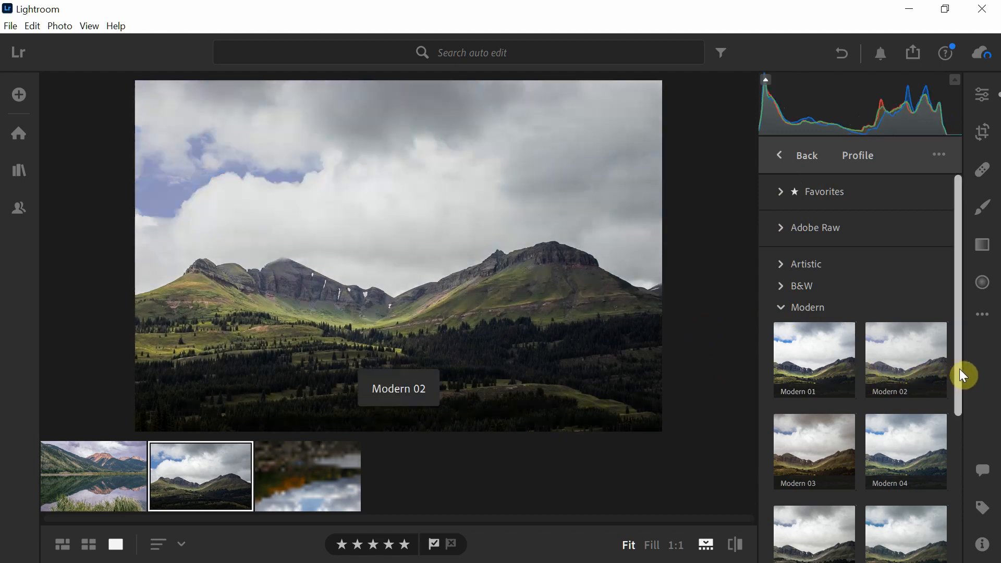
pyautogui.moveTo(959, 368); pyautogui.dragTo(975, 433)
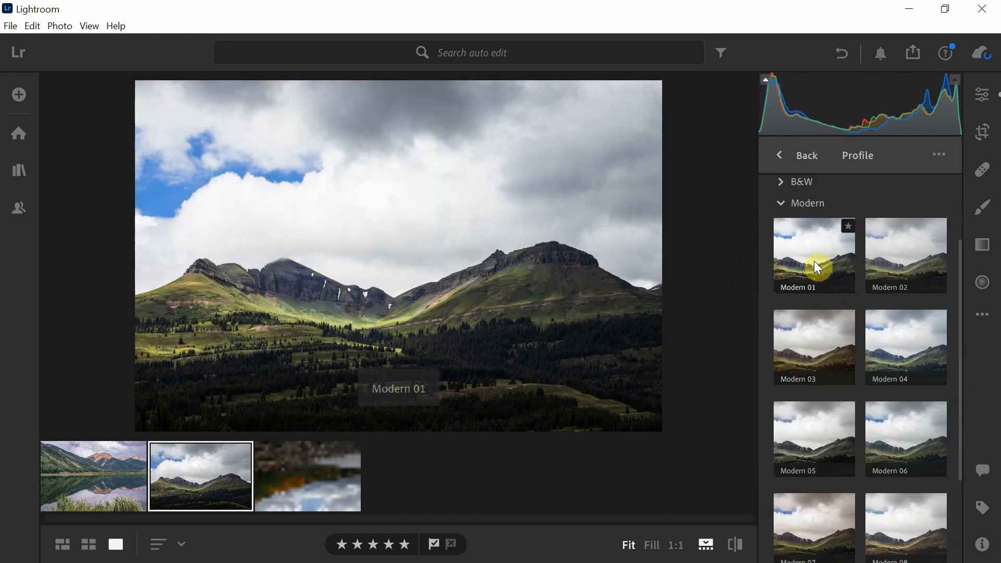
pyautogui.click(818, 266)
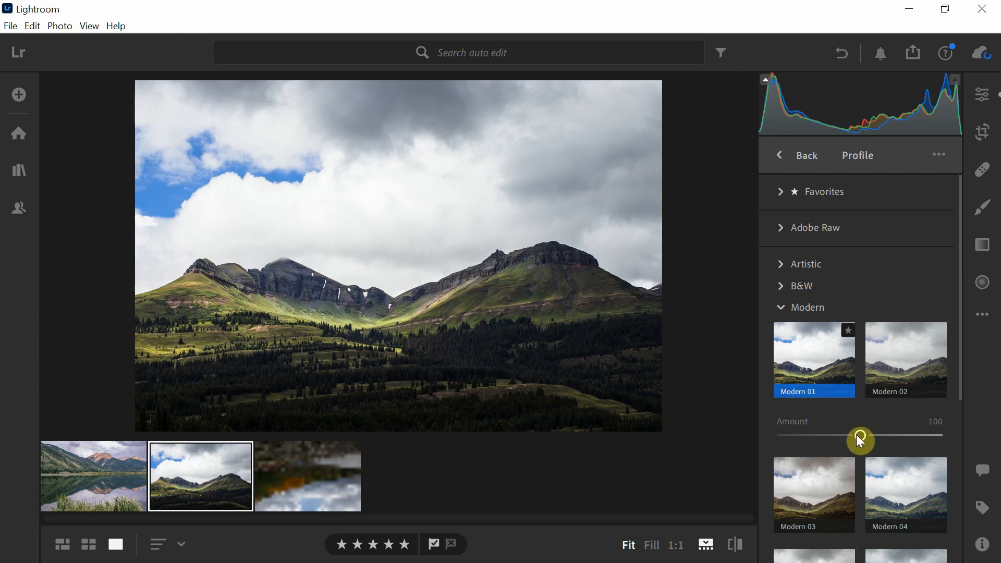
pyautogui.moveTo(860, 436); pyautogui.dragTo(853, 443)
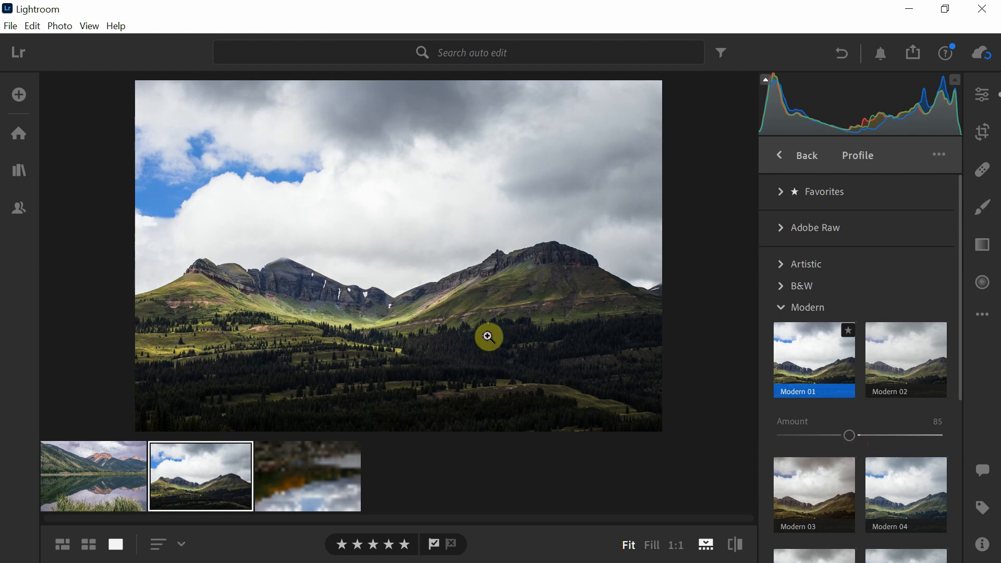
pyautogui.press('f')
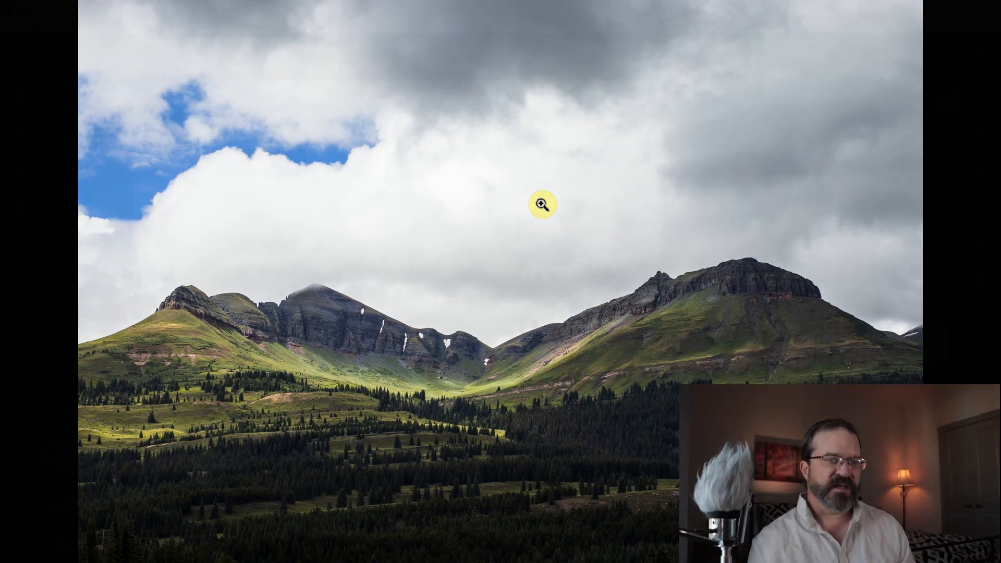
pyautogui.press('f')
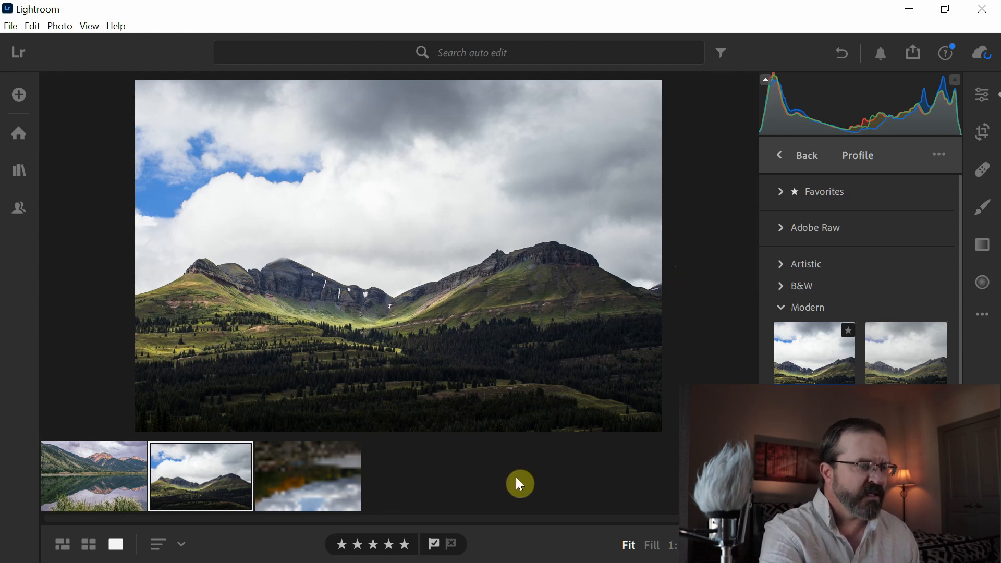
# Step: Apply automatic adjustments to the third photo, the rocky lakeshore, and open its profile browser
pyautogui.click(344, 469)
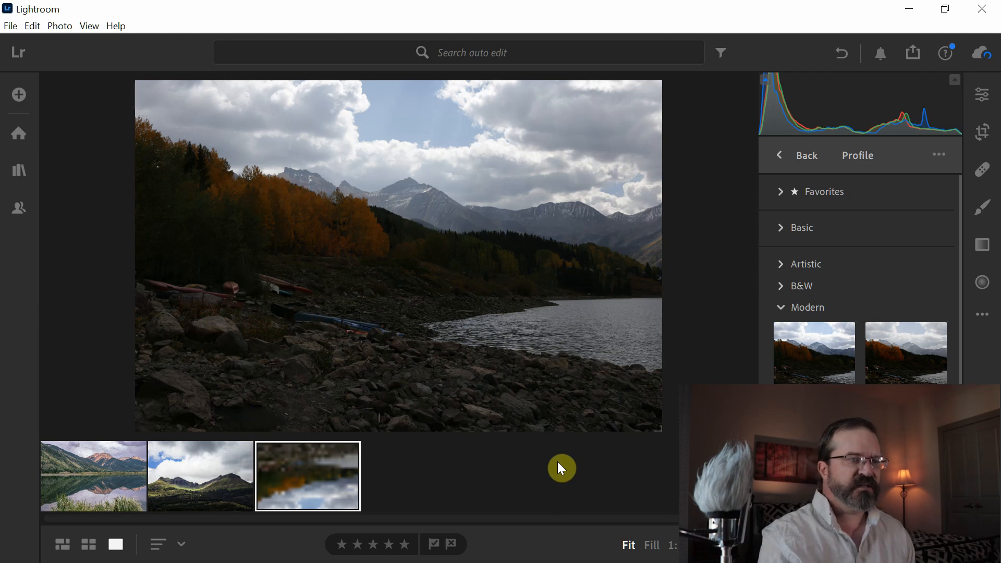
pyautogui.click(988, 111)
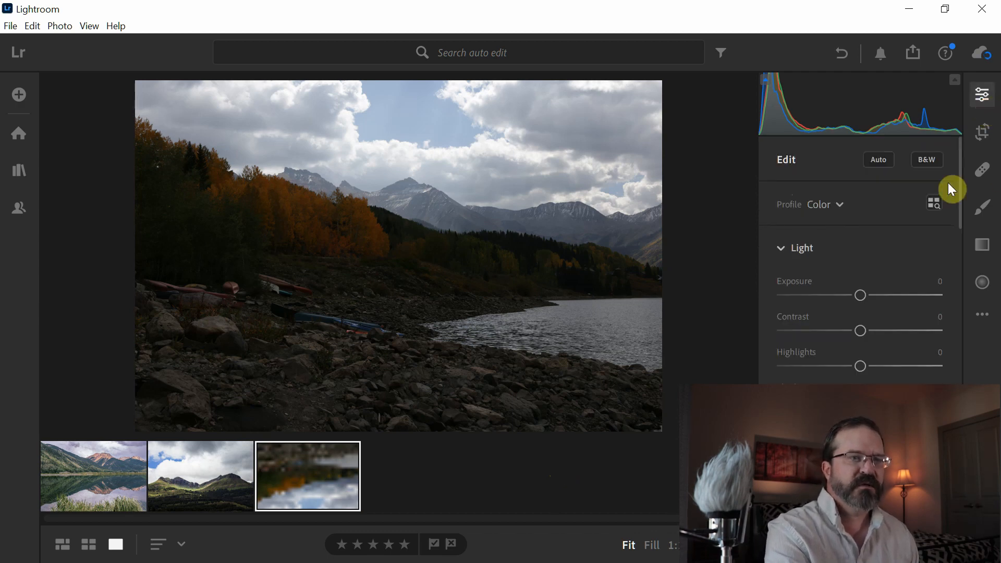
pyautogui.click(884, 160)
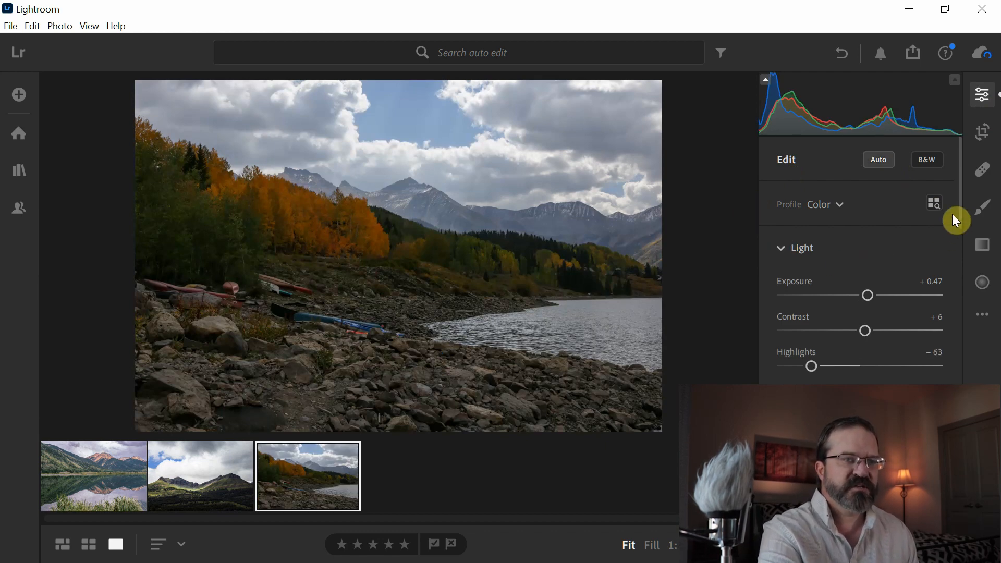
pyautogui.click(935, 204)
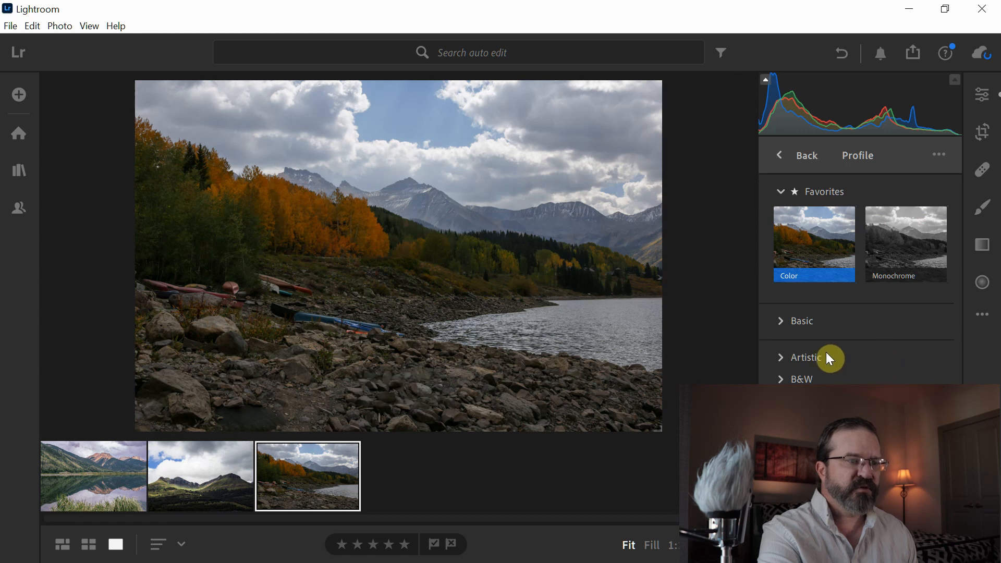
# Step: Browse the Artistic and Vintage profiles and try Vintage 07 on the rocky lakeshore photo
pyautogui.click(783, 359)
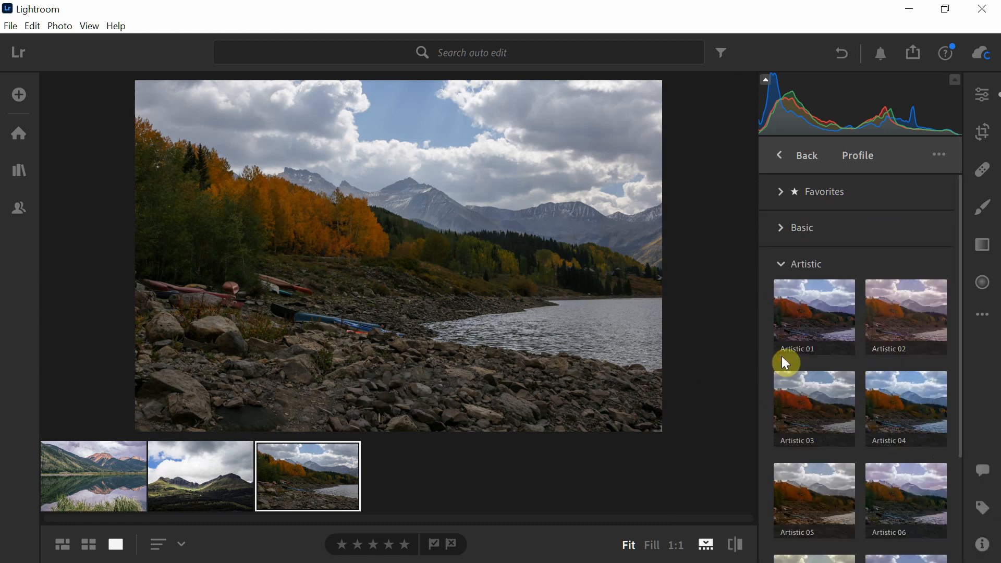
pyautogui.click(787, 266)
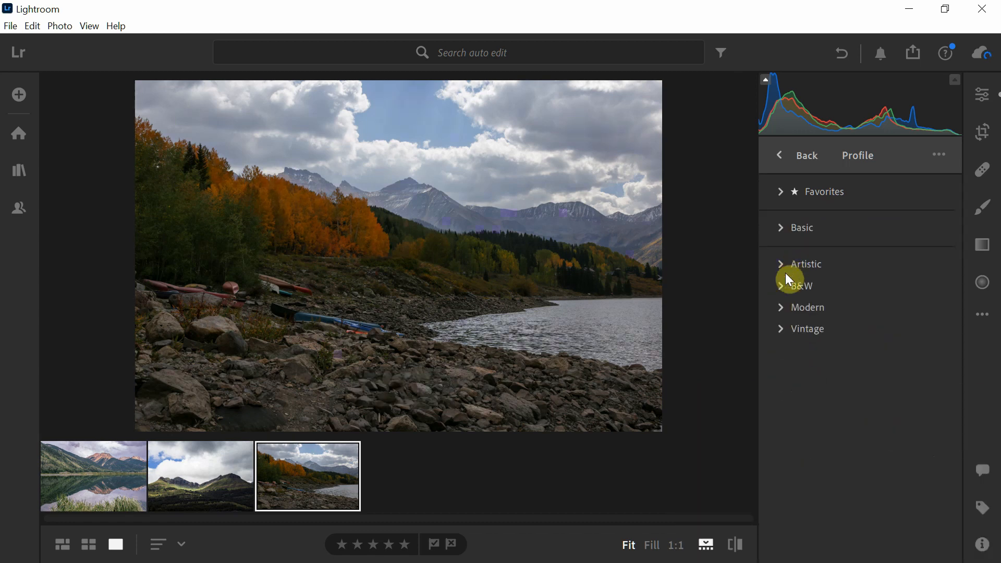
pyautogui.click(783, 331)
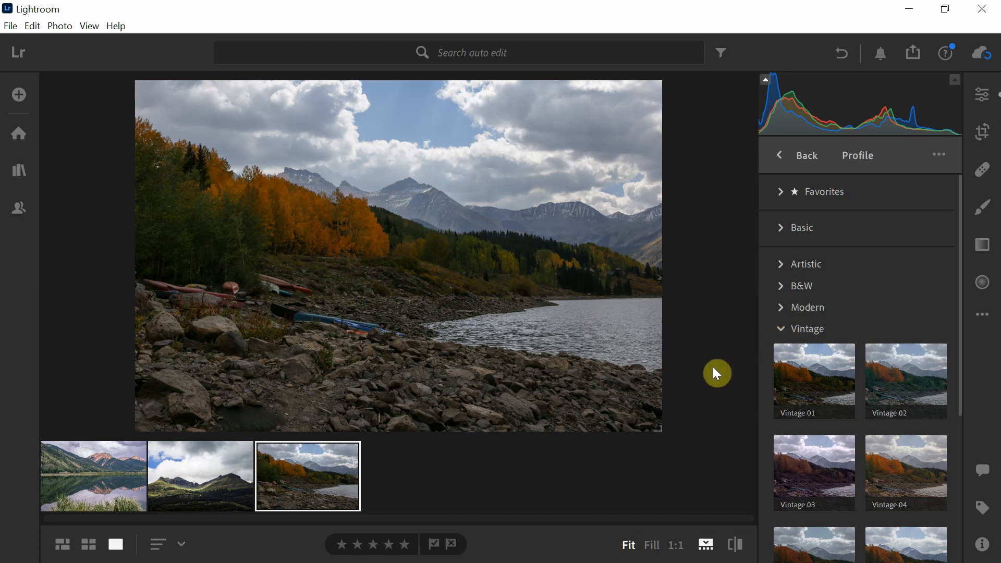
pyautogui.click(807, 373)
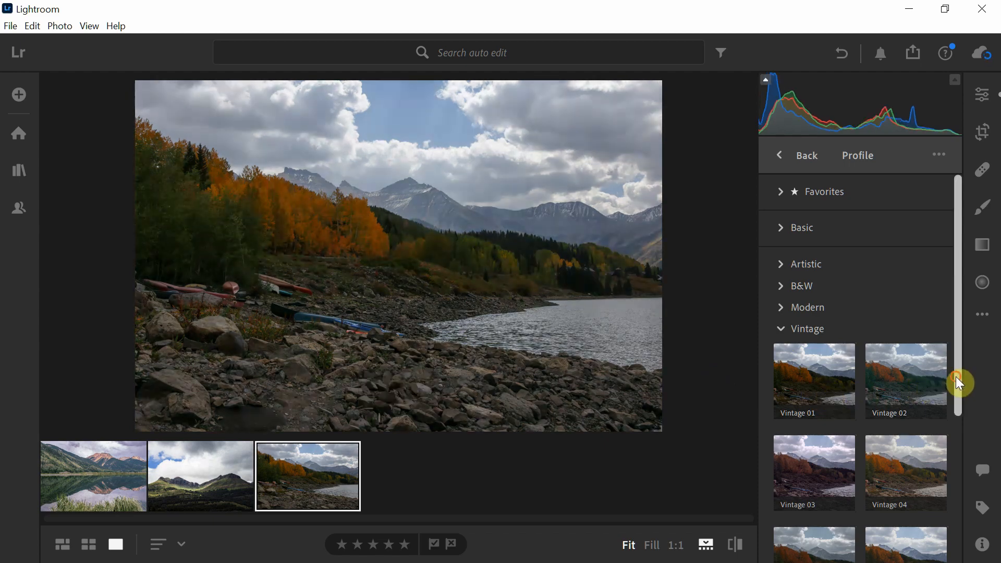
pyautogui.moveTo(959, 383); pyautogui.dragTo(968, 444)
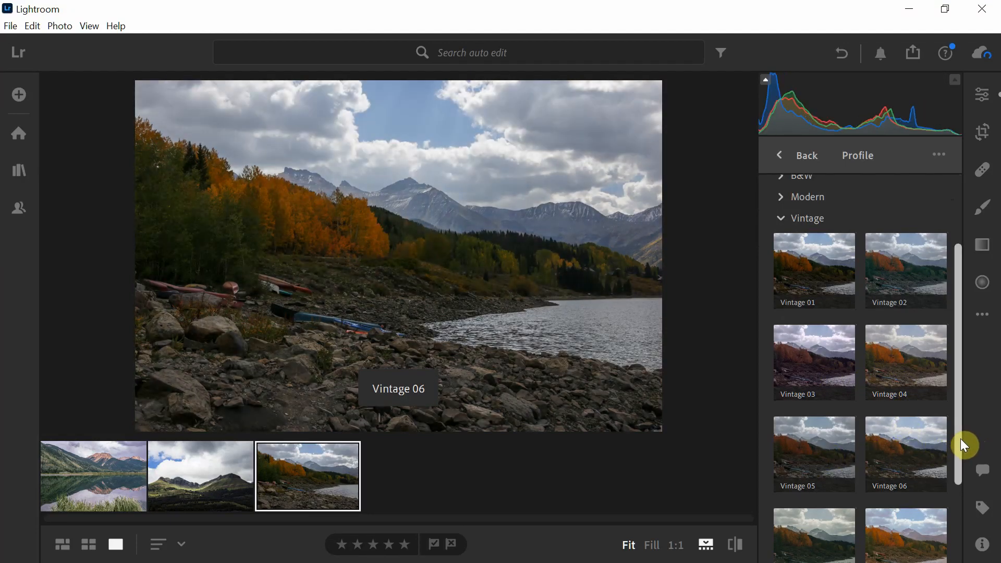
pyautogui.moveTo(960, 439); pyautogui.dragTo(956, 532)
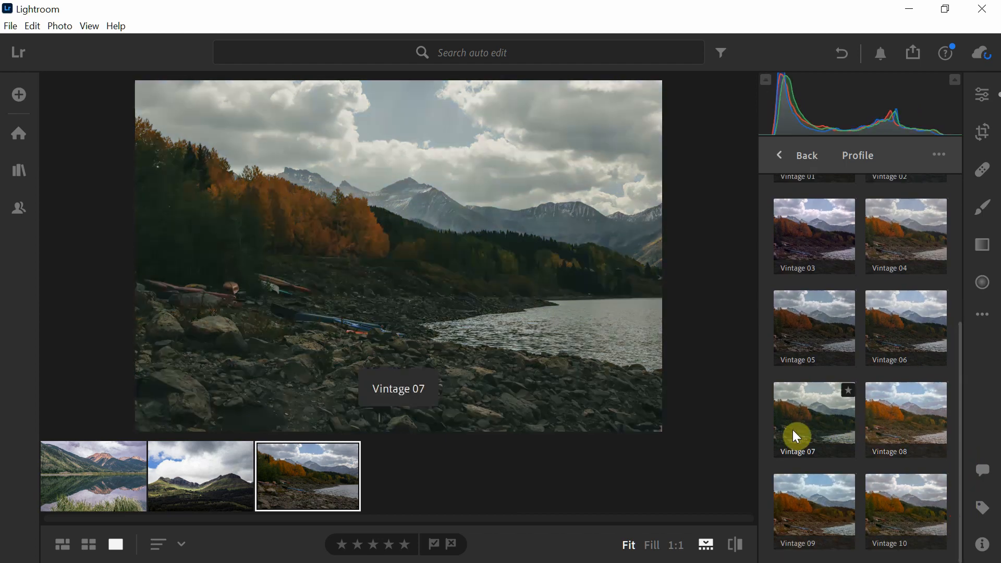
pyautogui.click(793, 430)
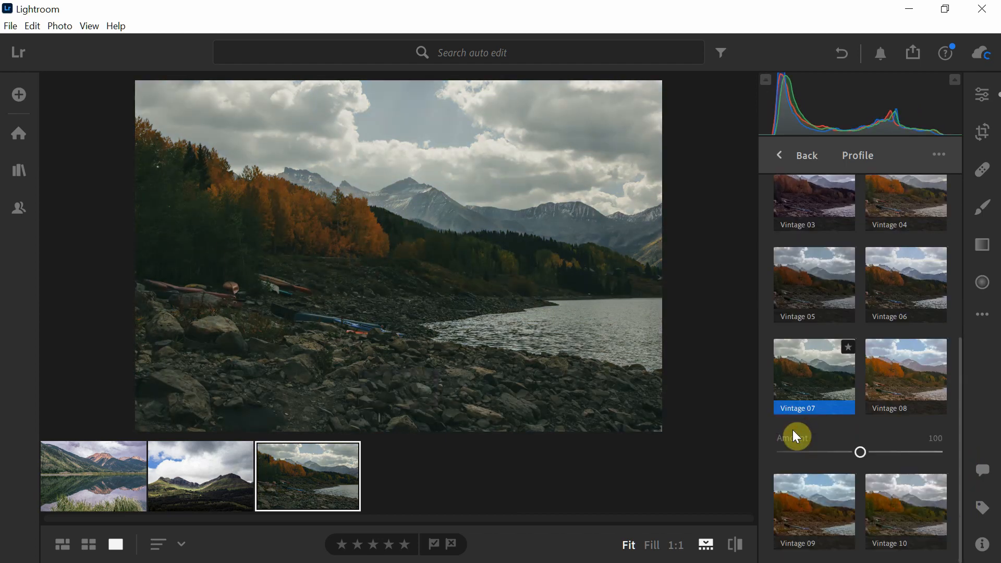
# Step: Try different strengths of the Vintage 07 profile, including its default, and set the amount to 30
pyautogui.moveTo(867, 458); pyautogui.dragTo(798, 448)
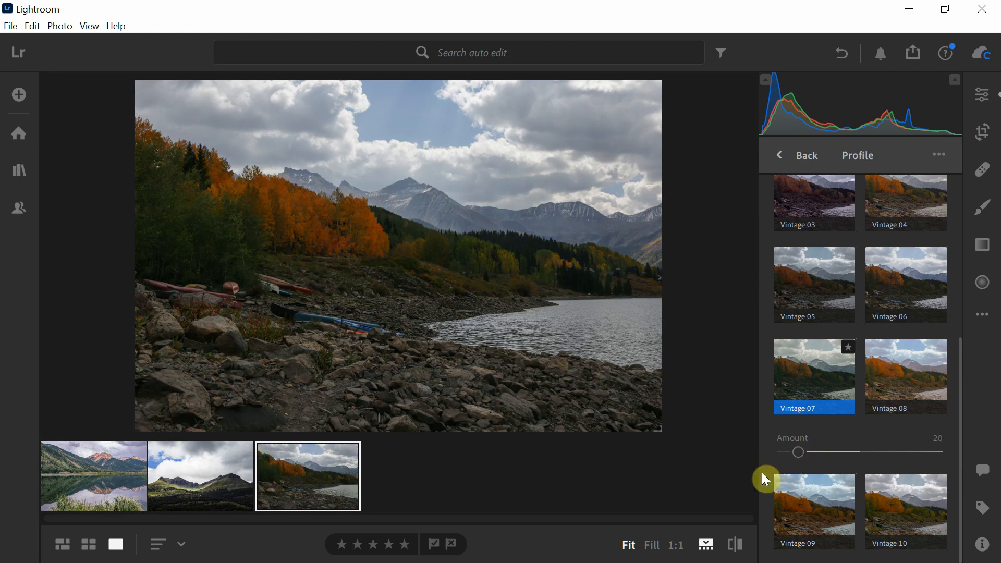
pyautogui.doubleClick(794, 452)
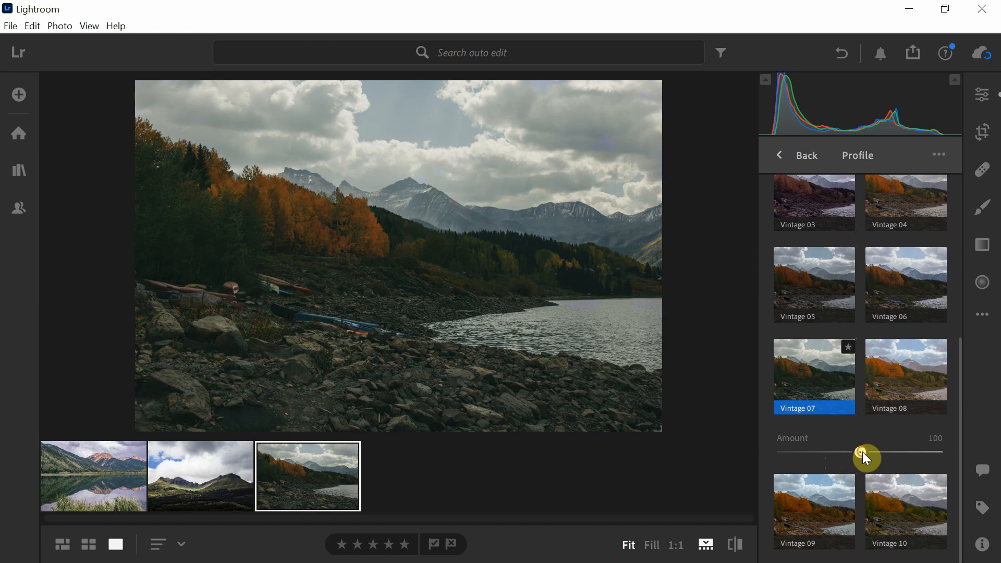
pyautogui.moveTo(862, 452); pyautogui.dragTo(807, 451)
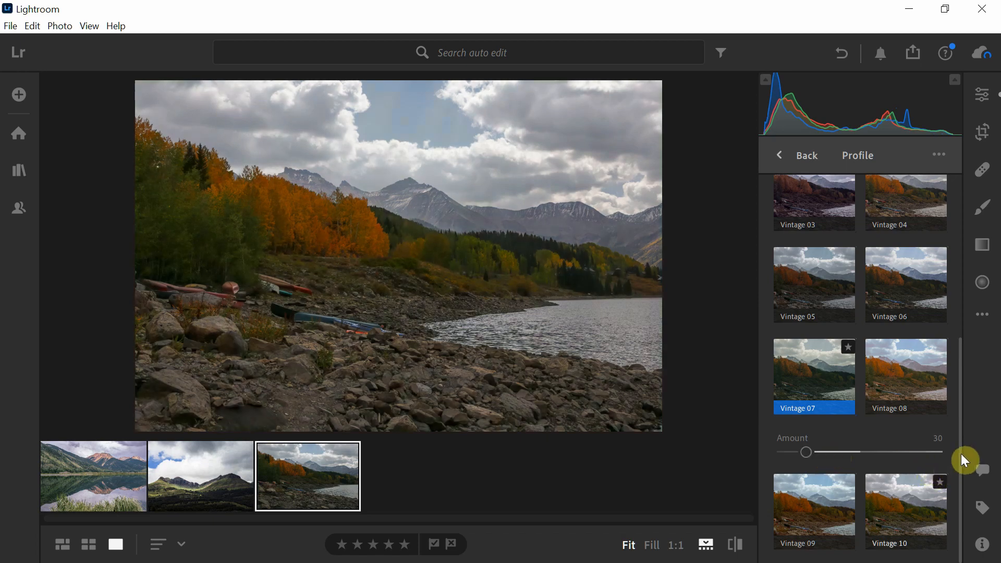
# Step: Apply the Modern 07 profile to the rocky lakeshore photo and reduce its amount to about 54
pyautogui.moveTo(960, 518); pyautogui.dragTo(959, 287)
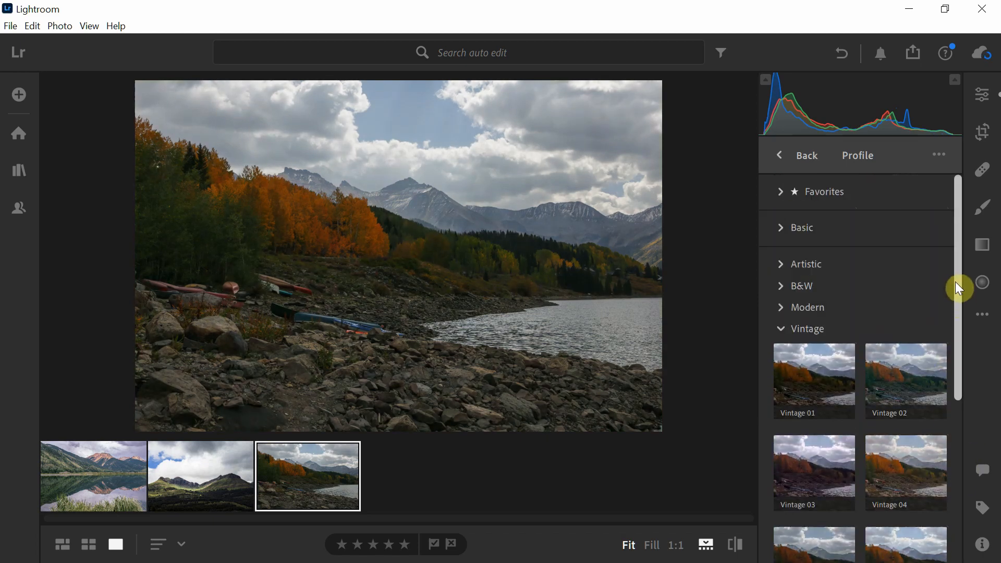
pyautogui.click(782, 307)
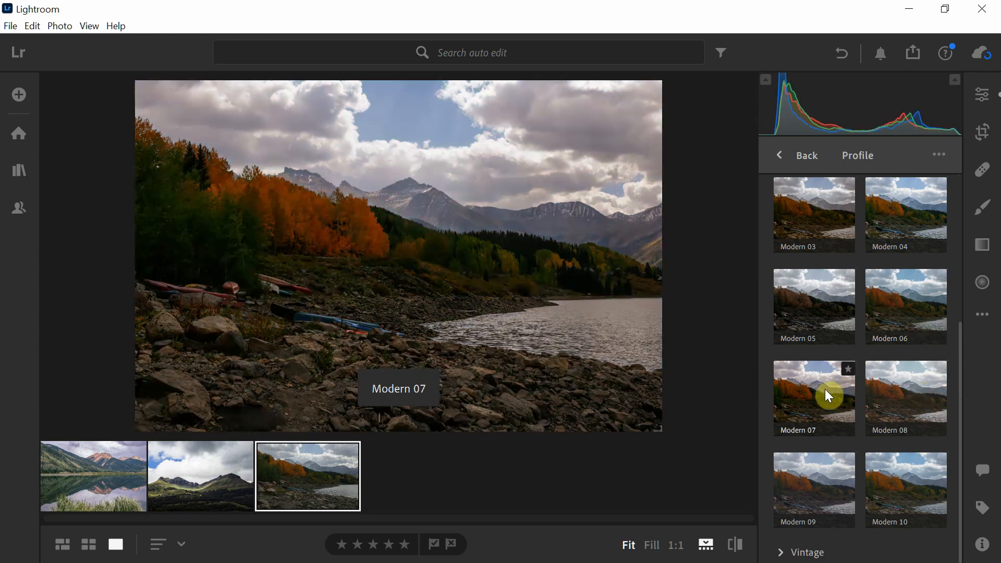
pyautogui.click(826, 390)
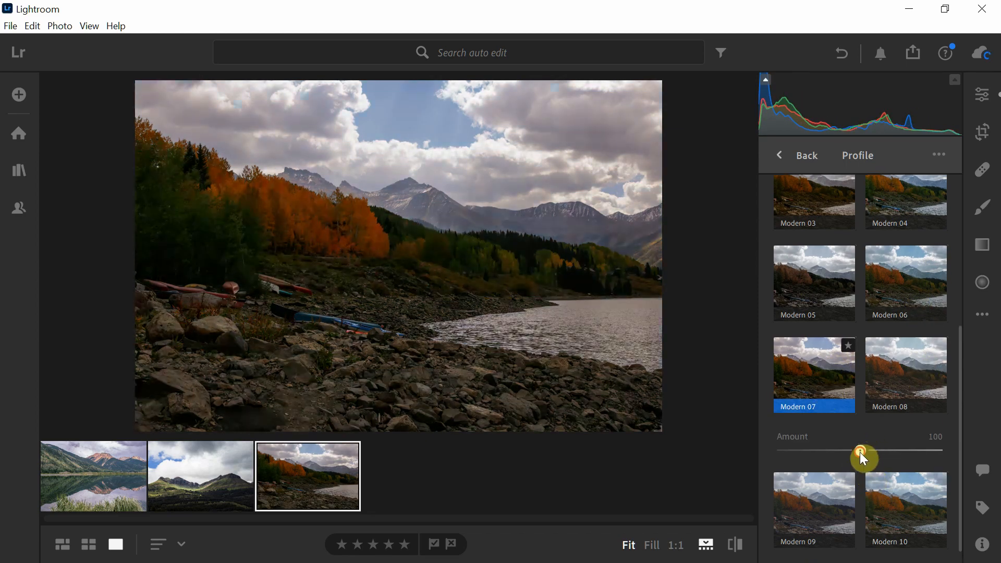
pyautogui.moveTo(852, 452); pyautogui.dragTo(819, 451)
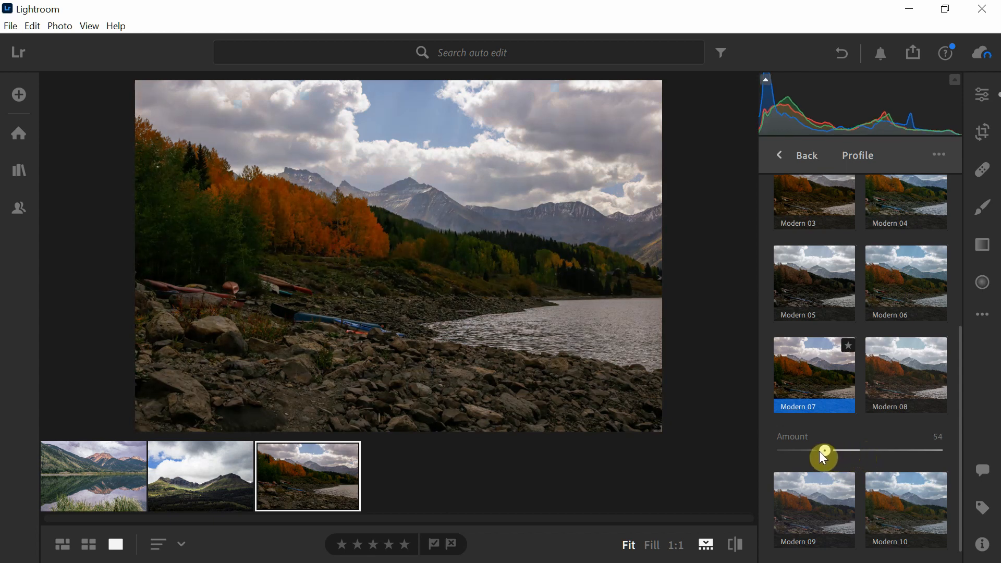